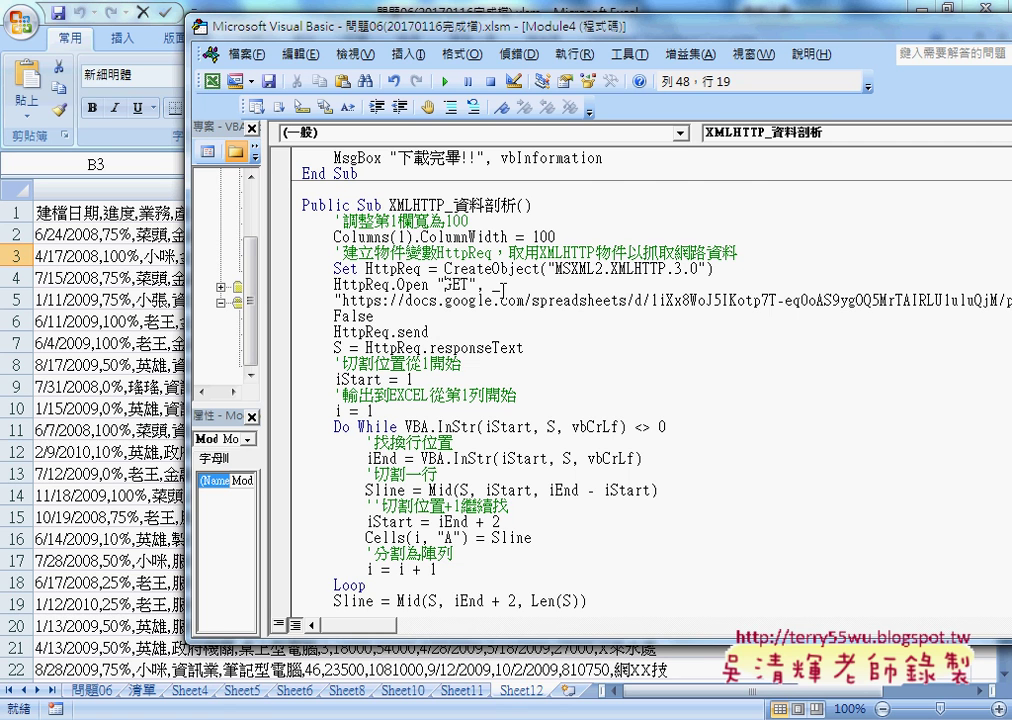
Try joining the URL onto the HttpReq.Open line, undo it, and select 資料剖析 in the macro name
left_click(503, 290)
key("Delete")
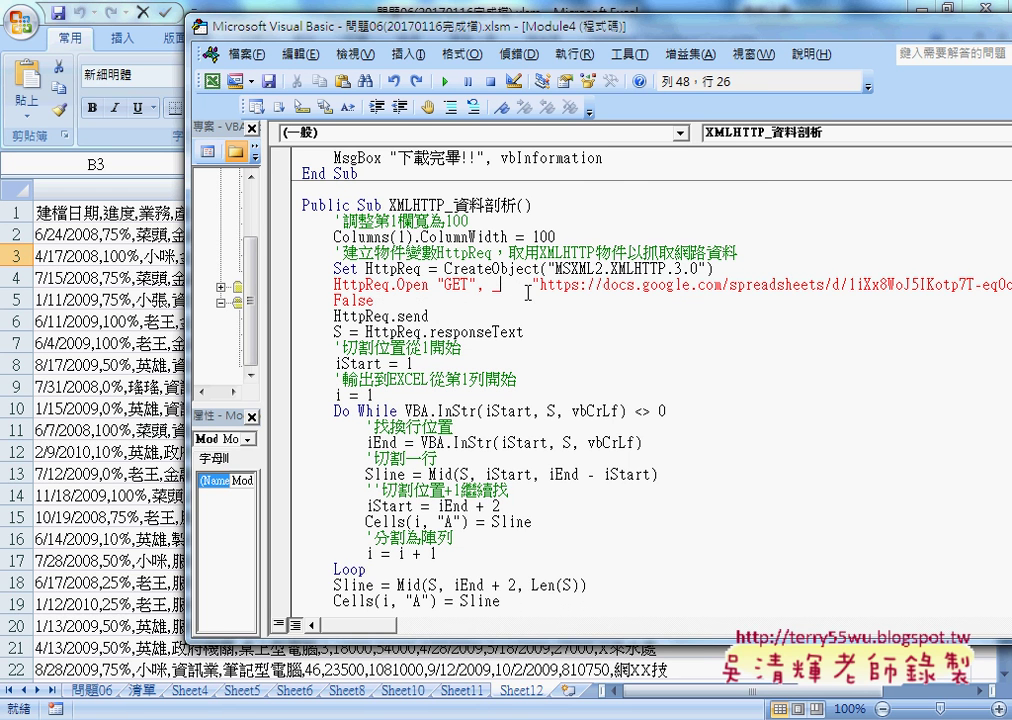
key("ctrl+z")
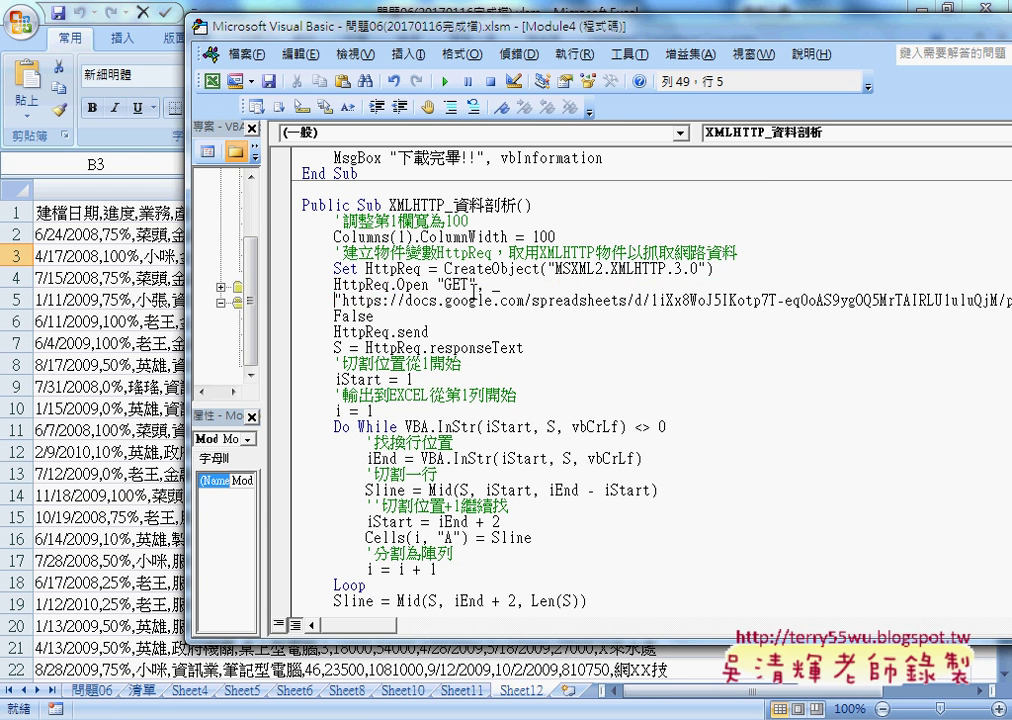
left_click(486, 285)
key("Left")
key("Left")
key("Left")
left_click_drag(453, 205, 514, 205)
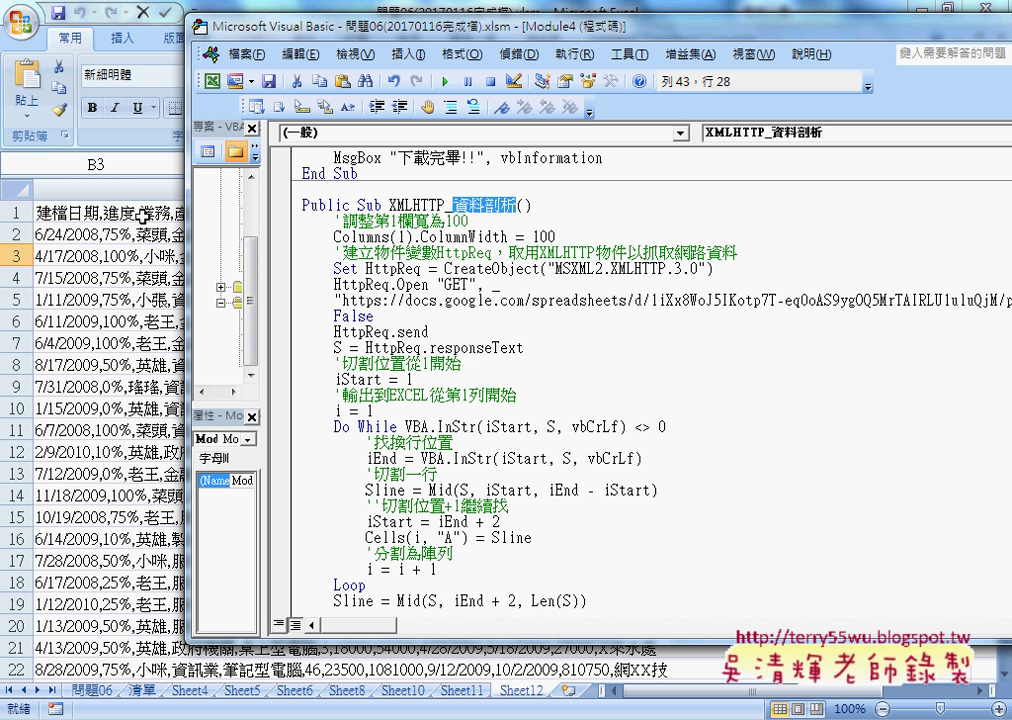
Split Sheet12's column A rows on commas, not tabs, into separate columns with Text to Columns
key("alt+F11")
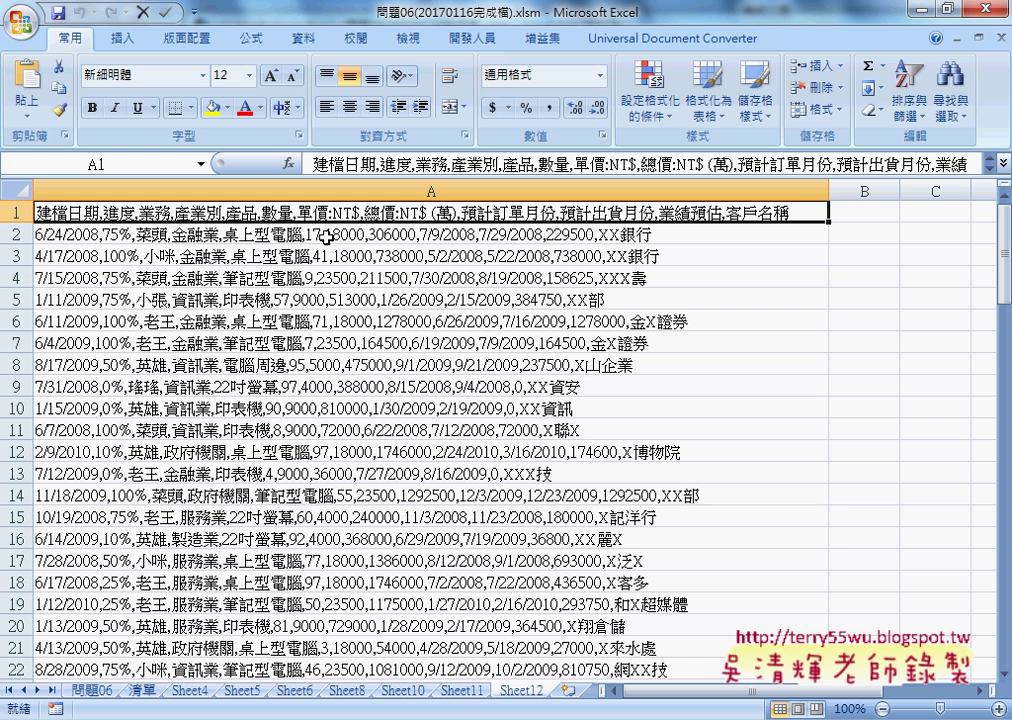
key("ctrl+shift+Down")
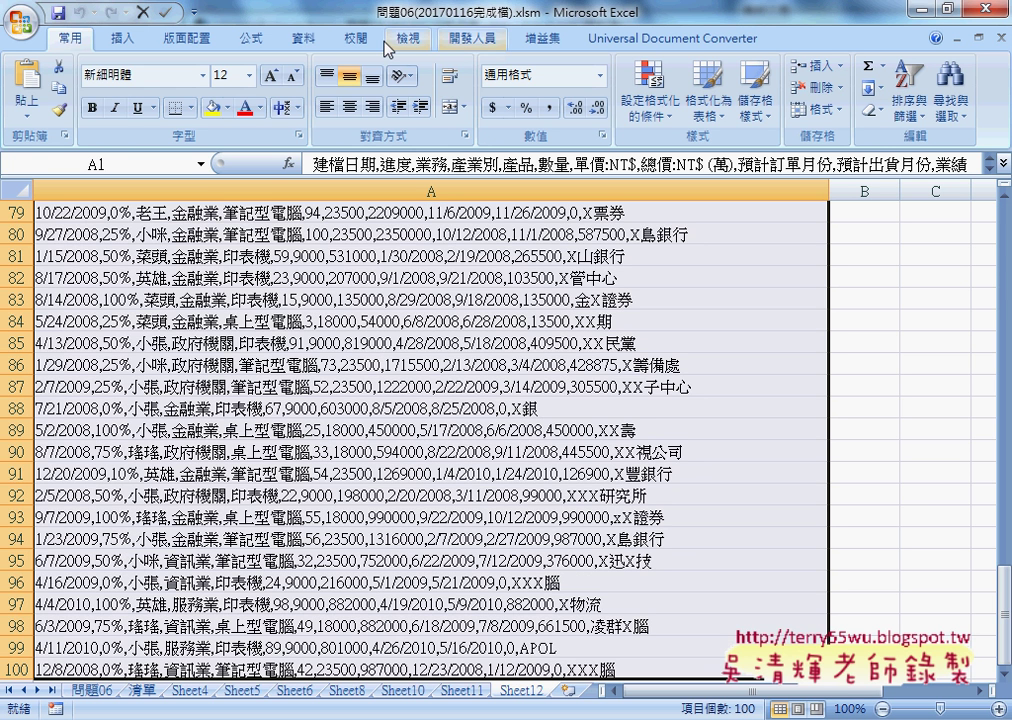
left_click(305, 40)
left_click(563, 95)
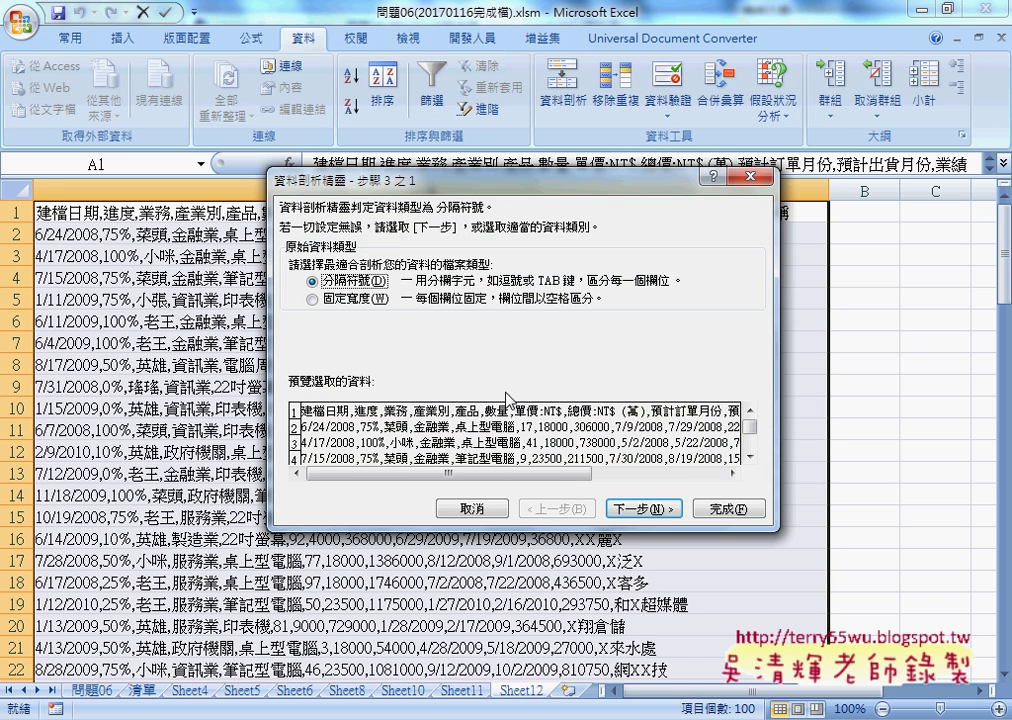
left_click(648, 510)
left_click(294, 249)
left_click(294, 285)
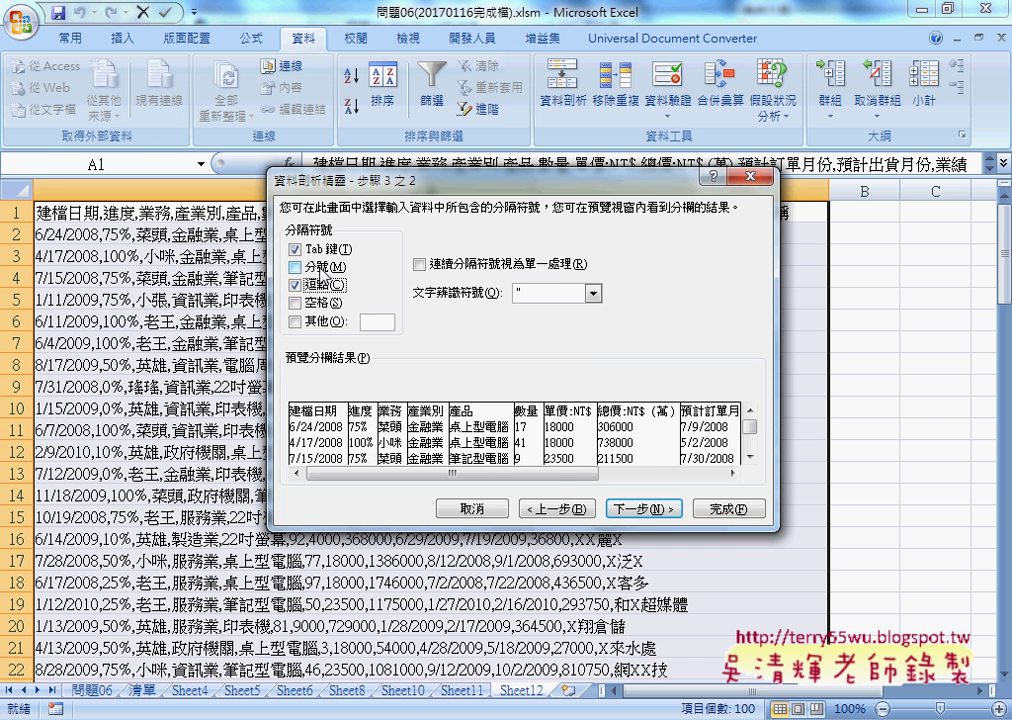
left_click(650, 510)
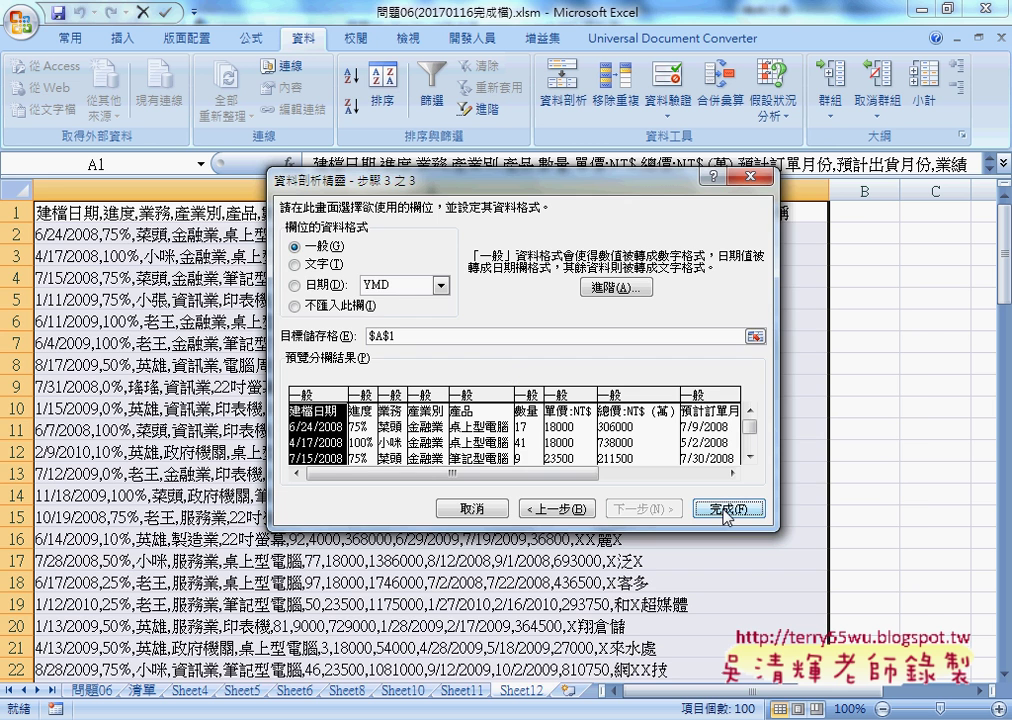
left_click(722, 509)
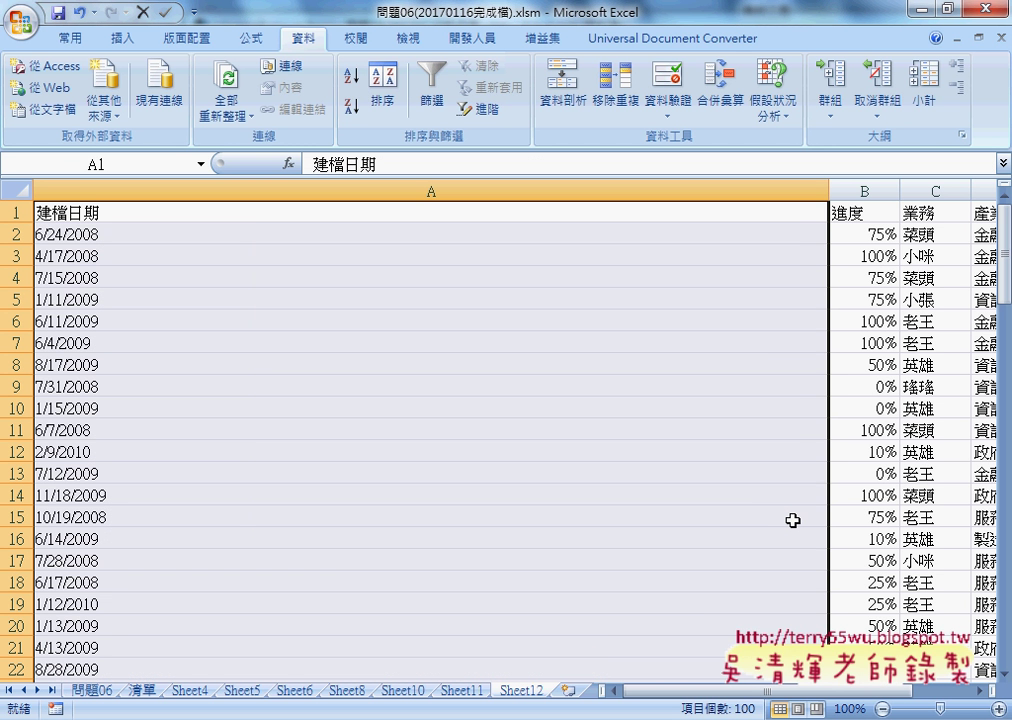
Select the whole sheet and AutoFit Column Width so columns A through L fit their contents
left_click(17, 193)
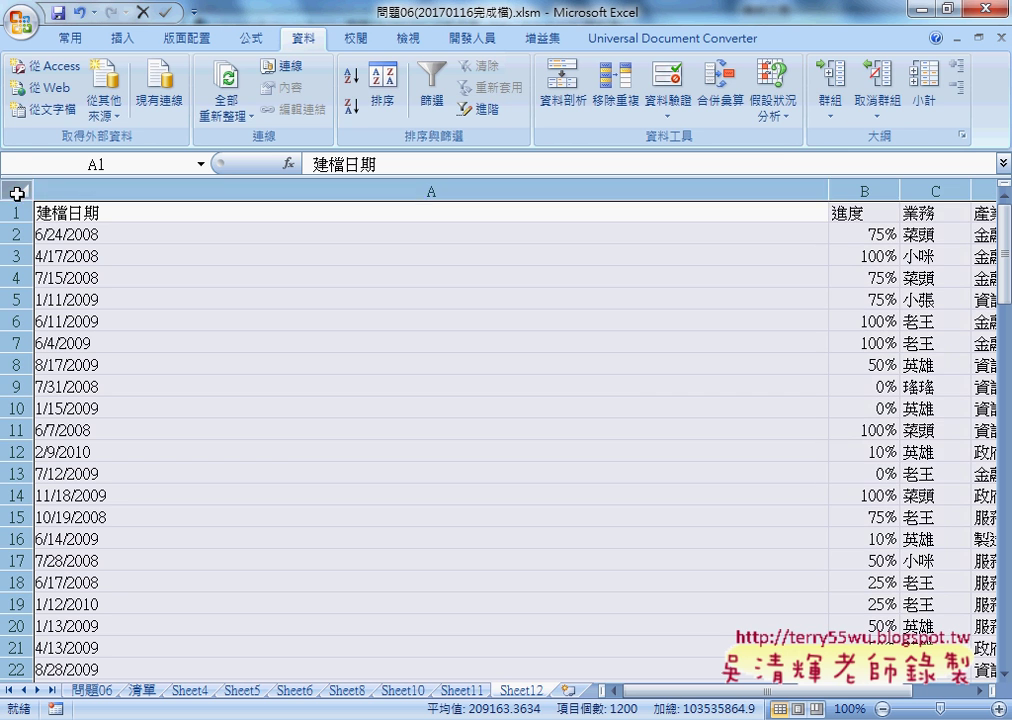
left_click(73, 45)
left_click(815, 108)
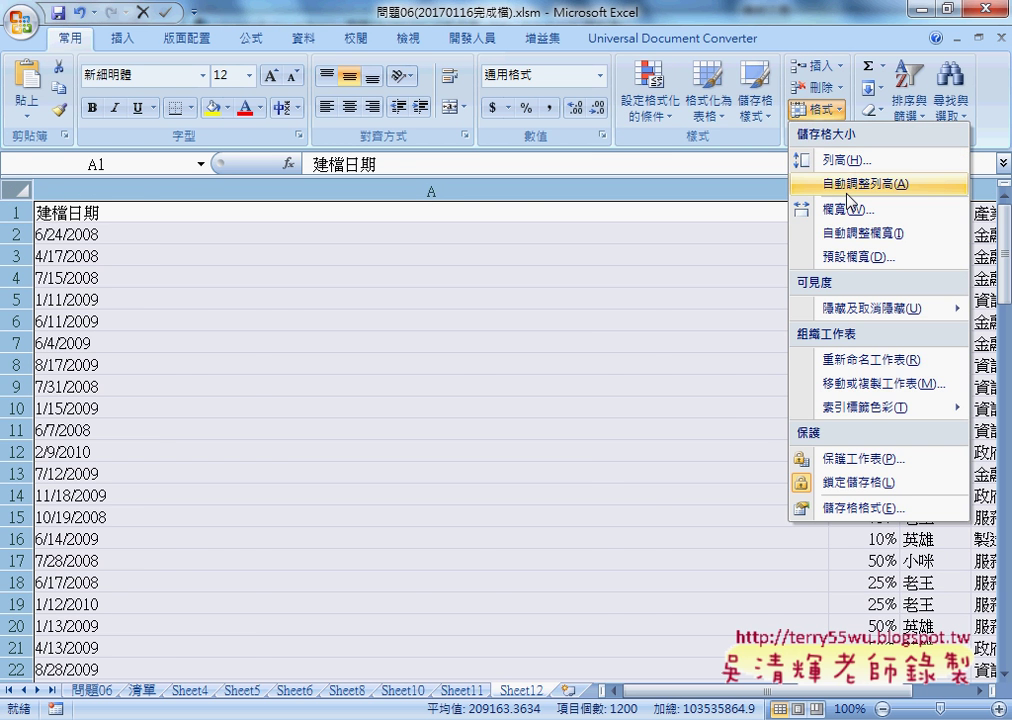
left_click(862, 240)
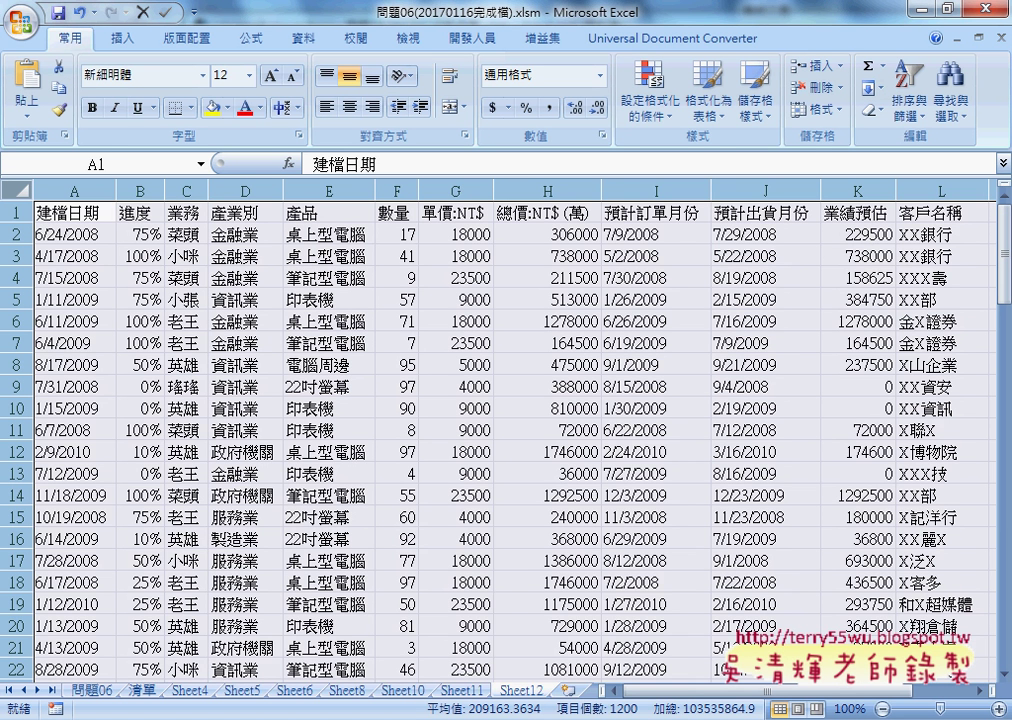
mouse_move(455, 715)
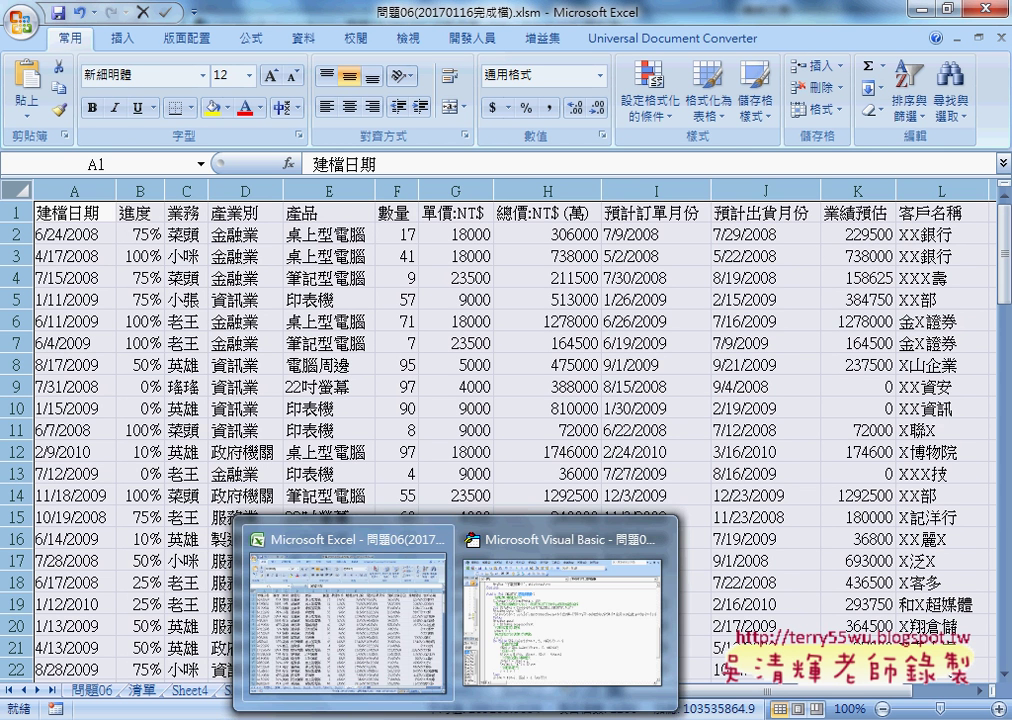
Return to the VBA editor and select the XMLHTTP_ and 資料剖析 parts of the macro name
left_click(561, 620)
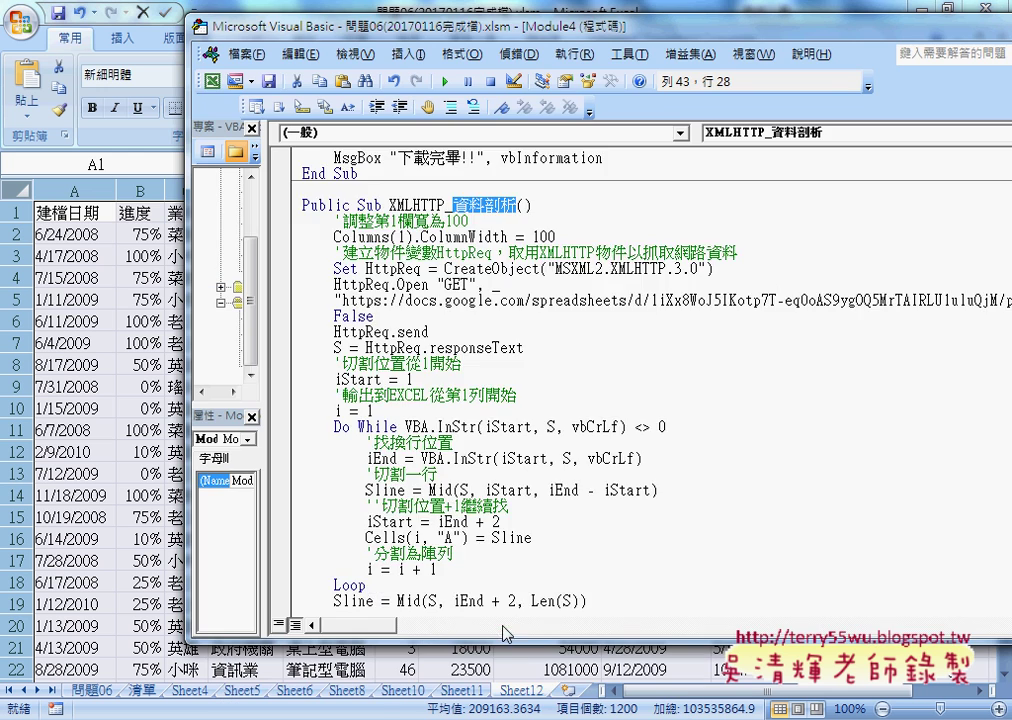
scroll(537, 433, "up", 1)
scroll(450, 330, "up", 4)
scroll(418, 270, "up", 1)
scroll(418, 270, "down", 2)
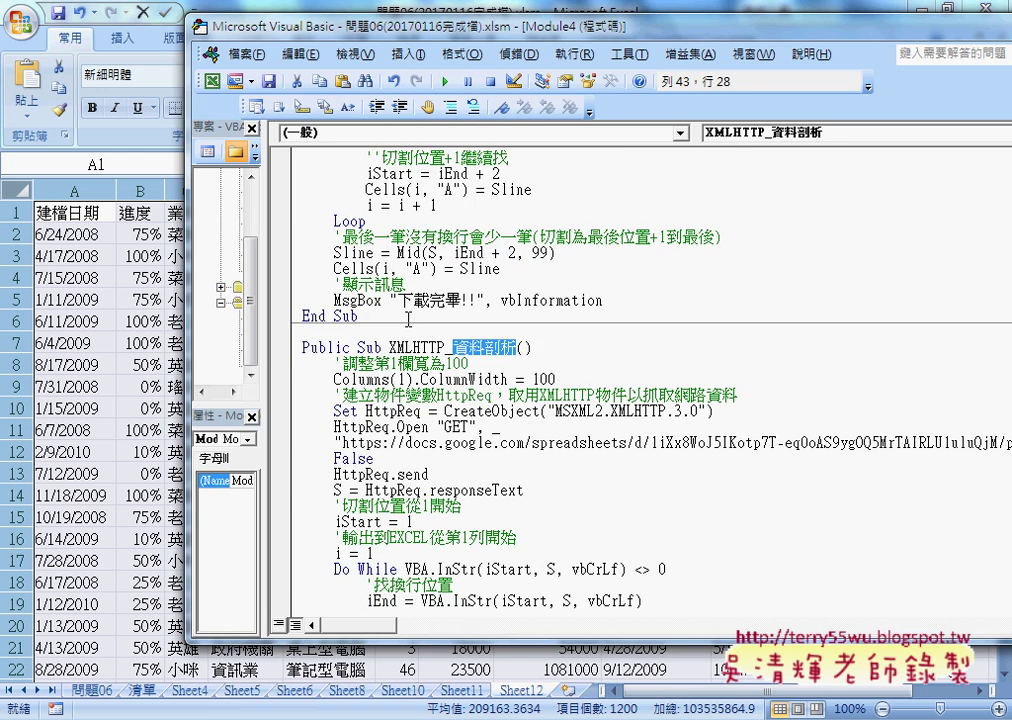
double_click(387, 347)
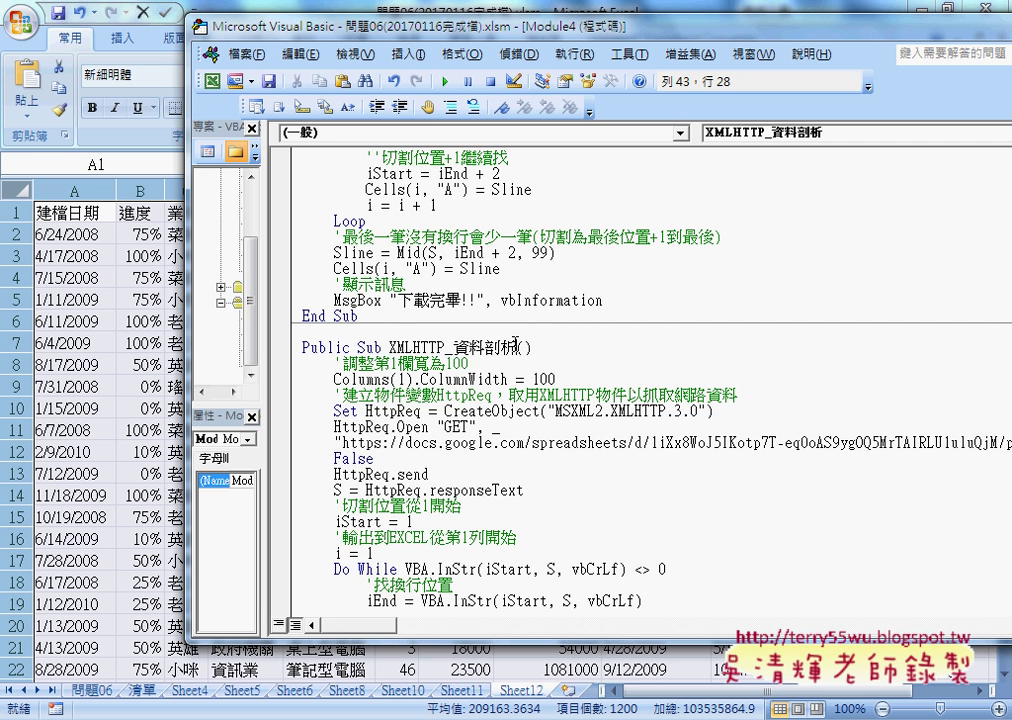
double_click(485, 347)
Highlight the Call 資料剖析 line and the Sub 資料剖析 declaration below it
scroll(520, 373, "down", 3)
scroll(490, 385, "down", 3)
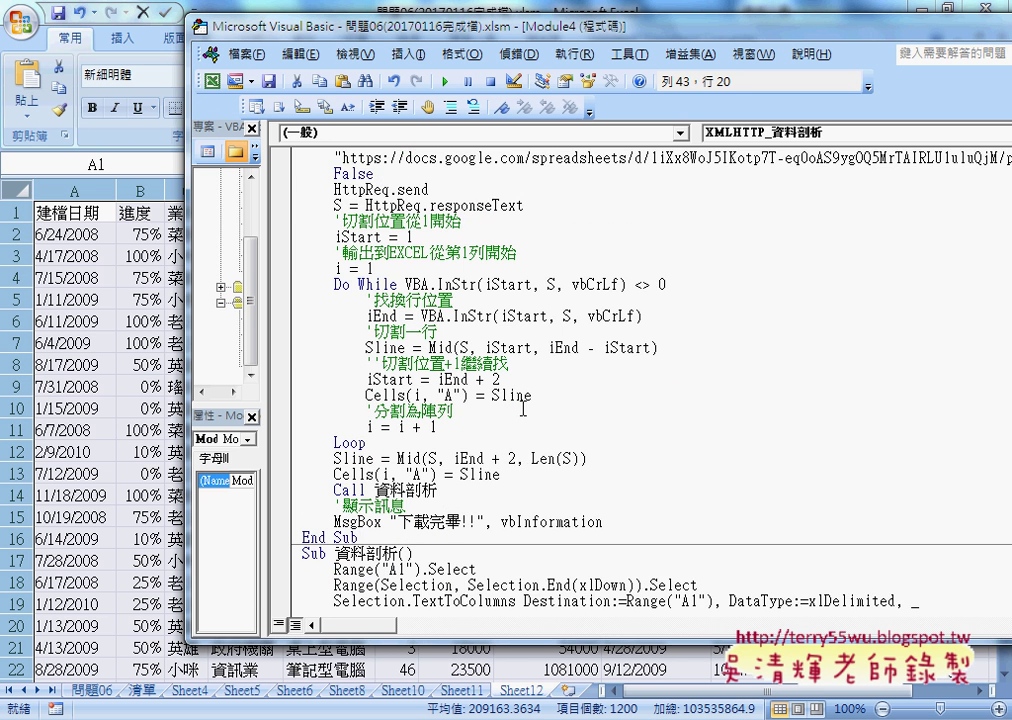
scroll(455, 398, "down", 2)
left_click_drag(455, 398, 334, 398)
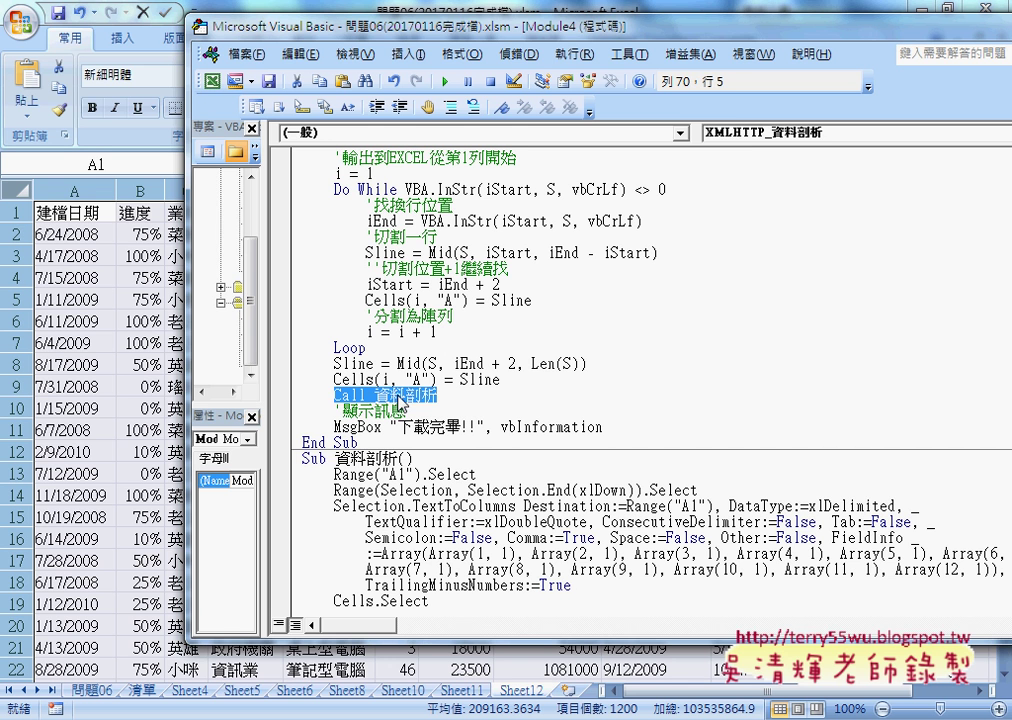
double_click(305, 459)
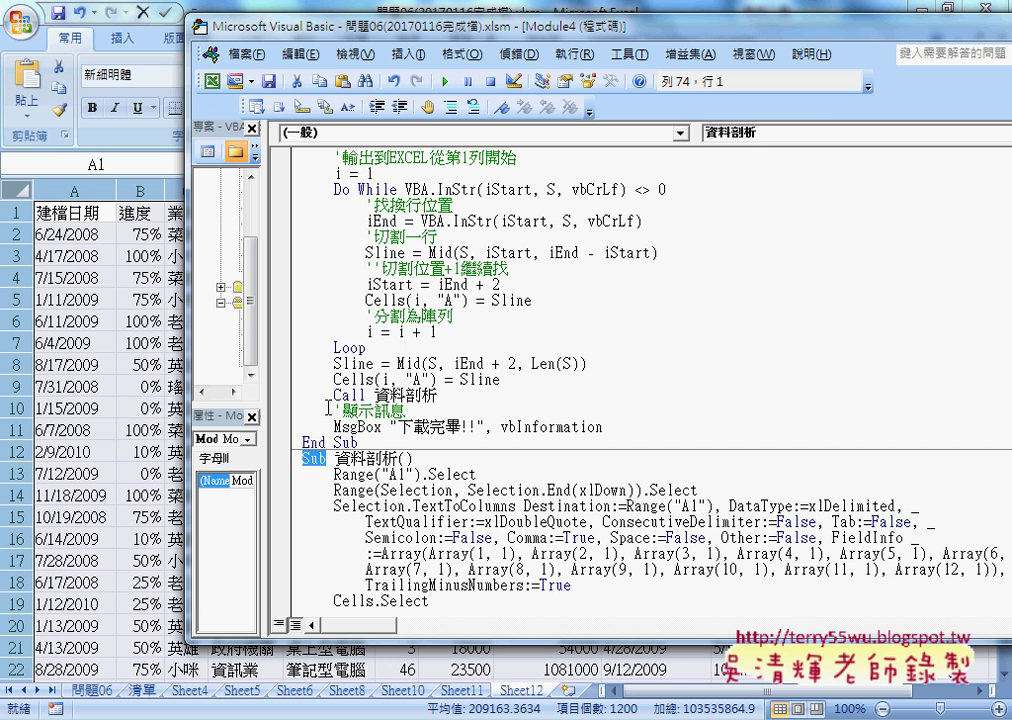
Add Selection.Columns.AutoFit after Cells.Select in Sub 資料剖析 and widen the Project pane
left_click(341, 395)
left_click(366, 459)
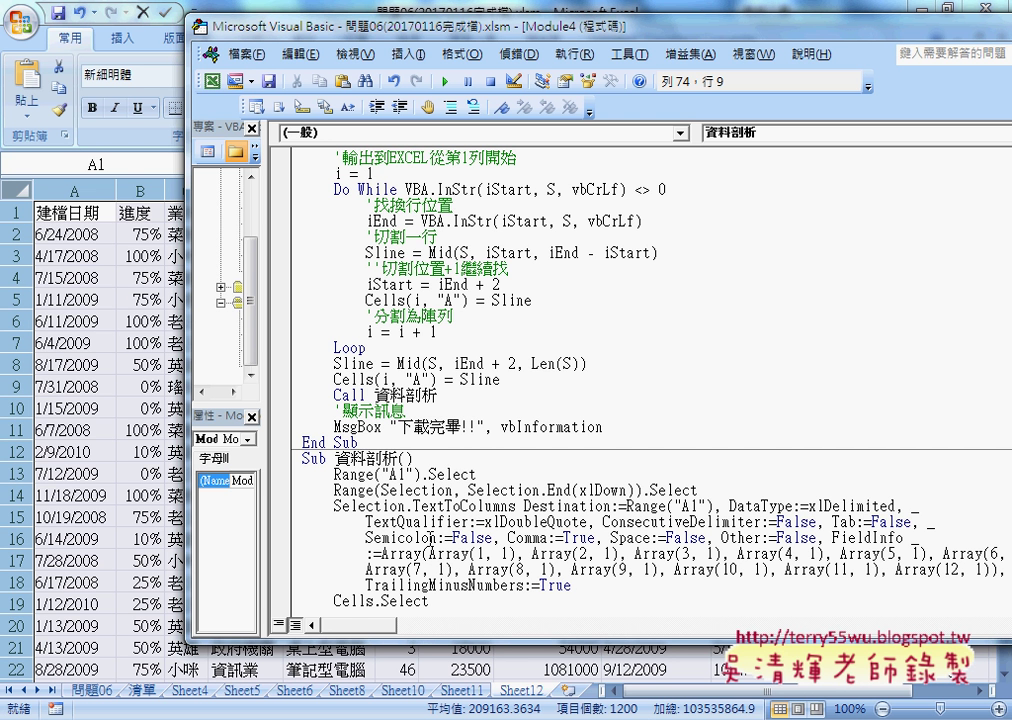
type("Selection.Columns.AutoFit")
left_click_drag(362, 569, 292, 402)
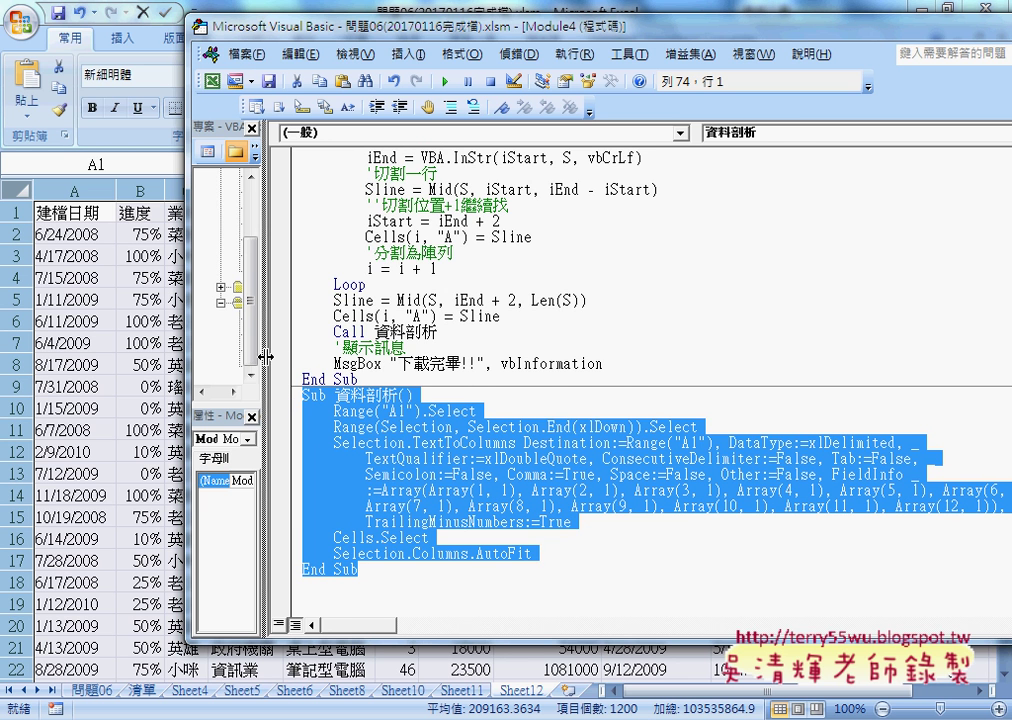
left_click_drag(261, 290, 316, 290)
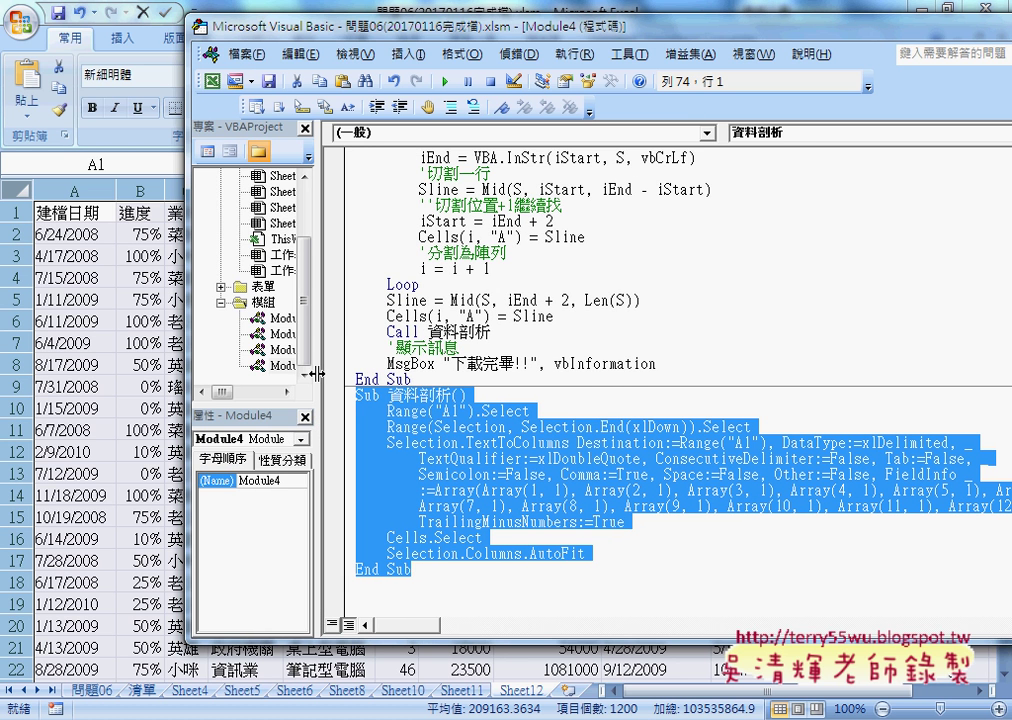